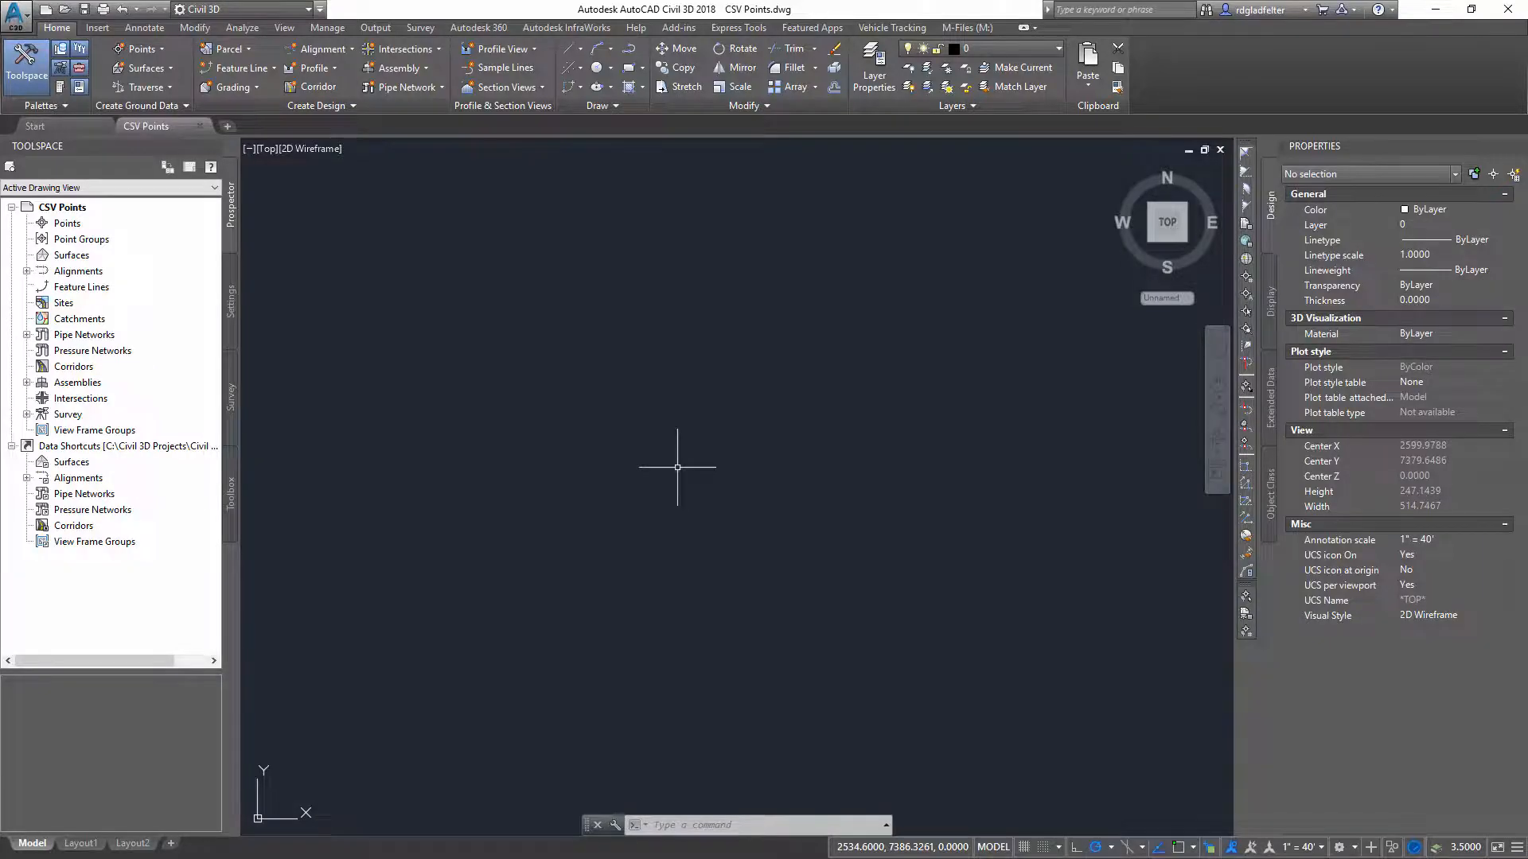
Switch to Notepad++ and examine the point number, coordinate, elevation and description values on line 13 of Site Improvements_mod.csv.
key(super+Tab)
click(716, 426)
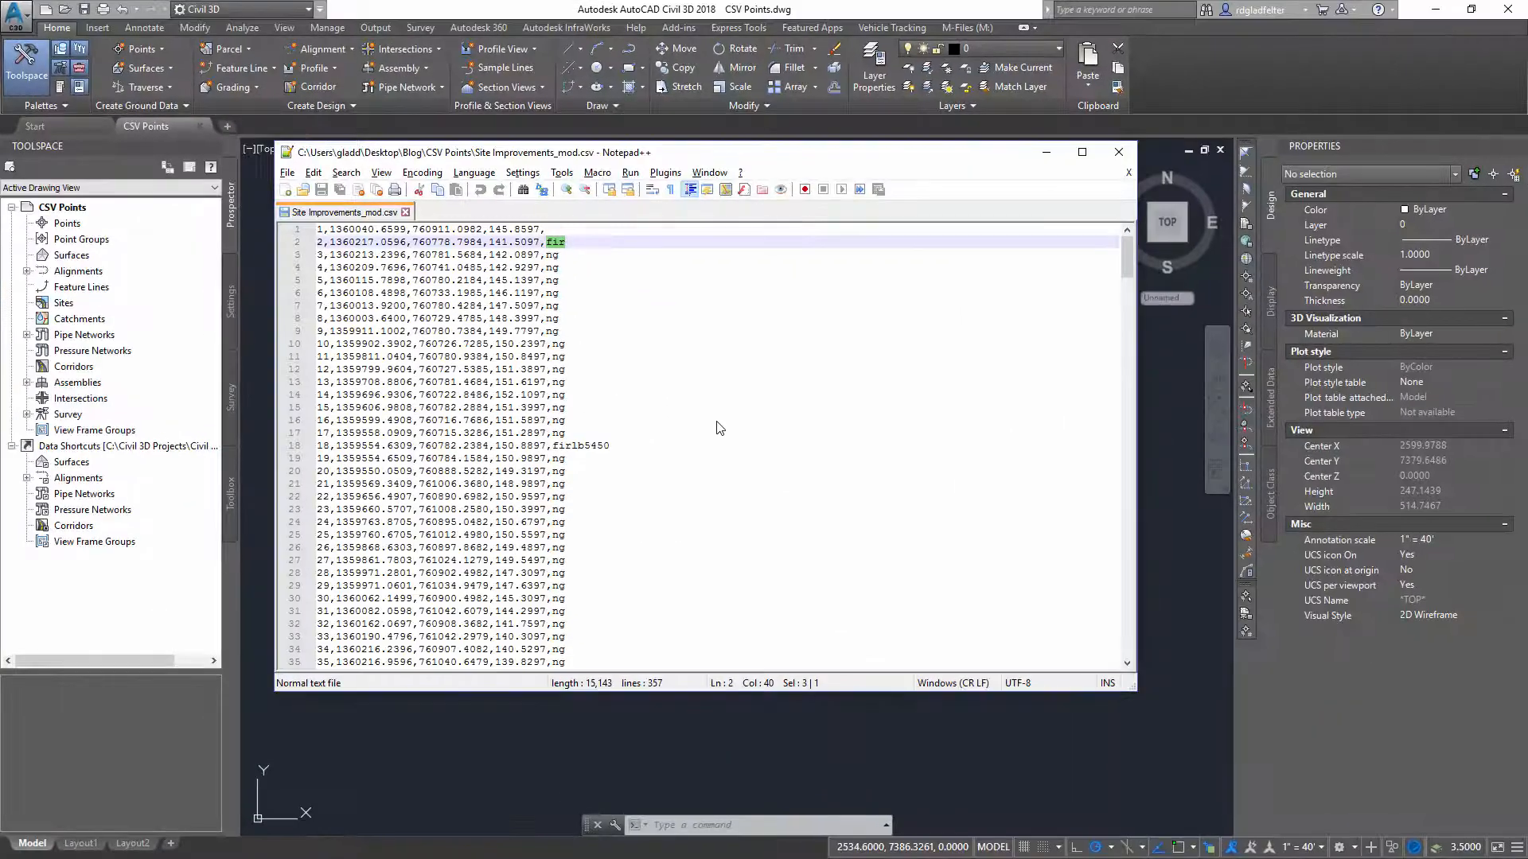
click(684, 381)
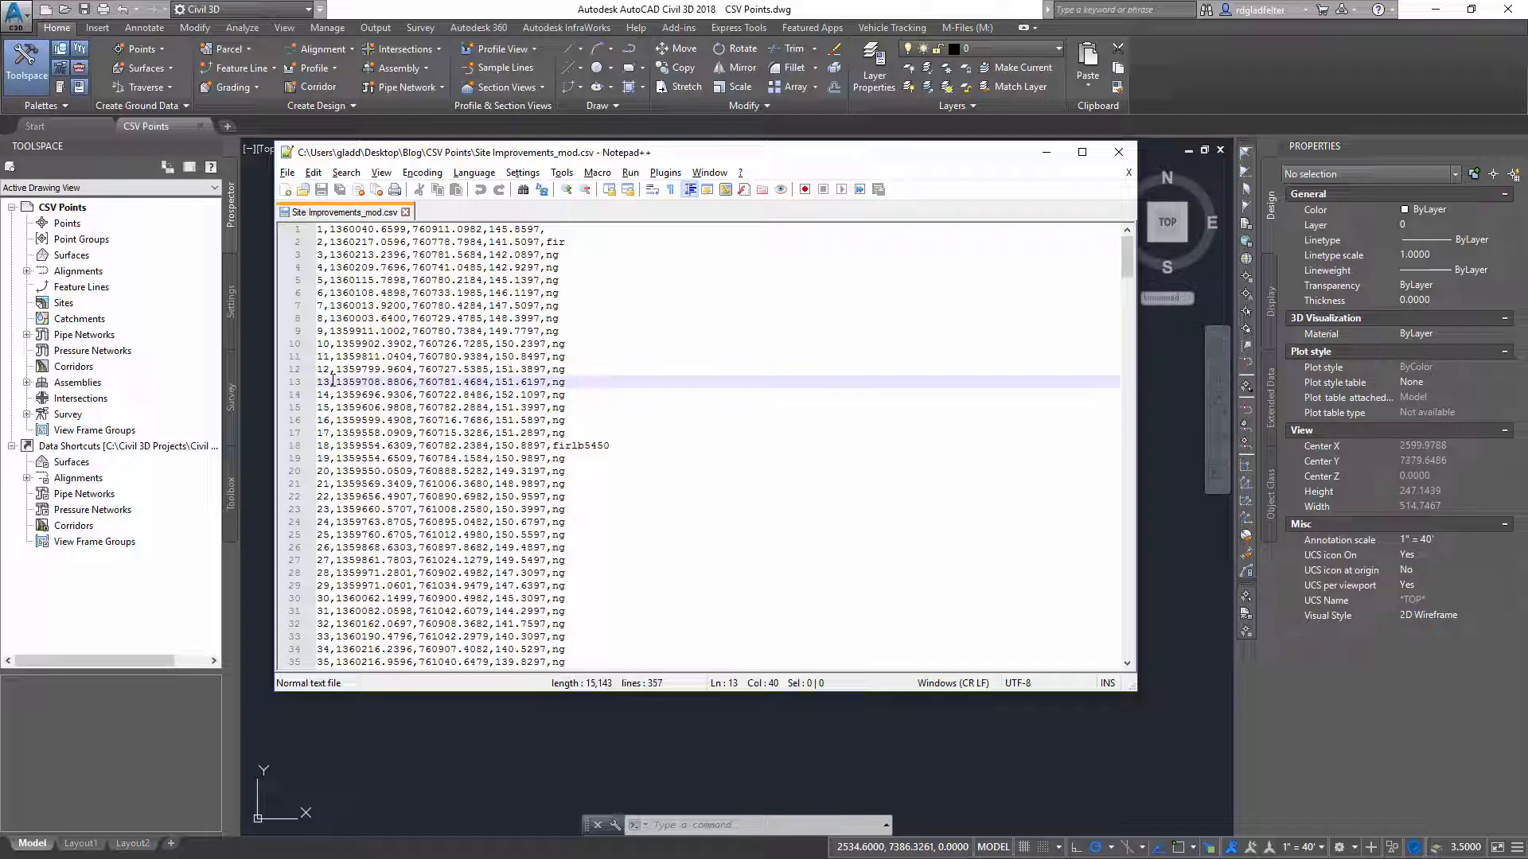
drag(330, 382, 317, 382)
drag(336, 383, 489, 383)
click(418, 383)
drag(494, 383, 547, 386)
double_click(556, 383)
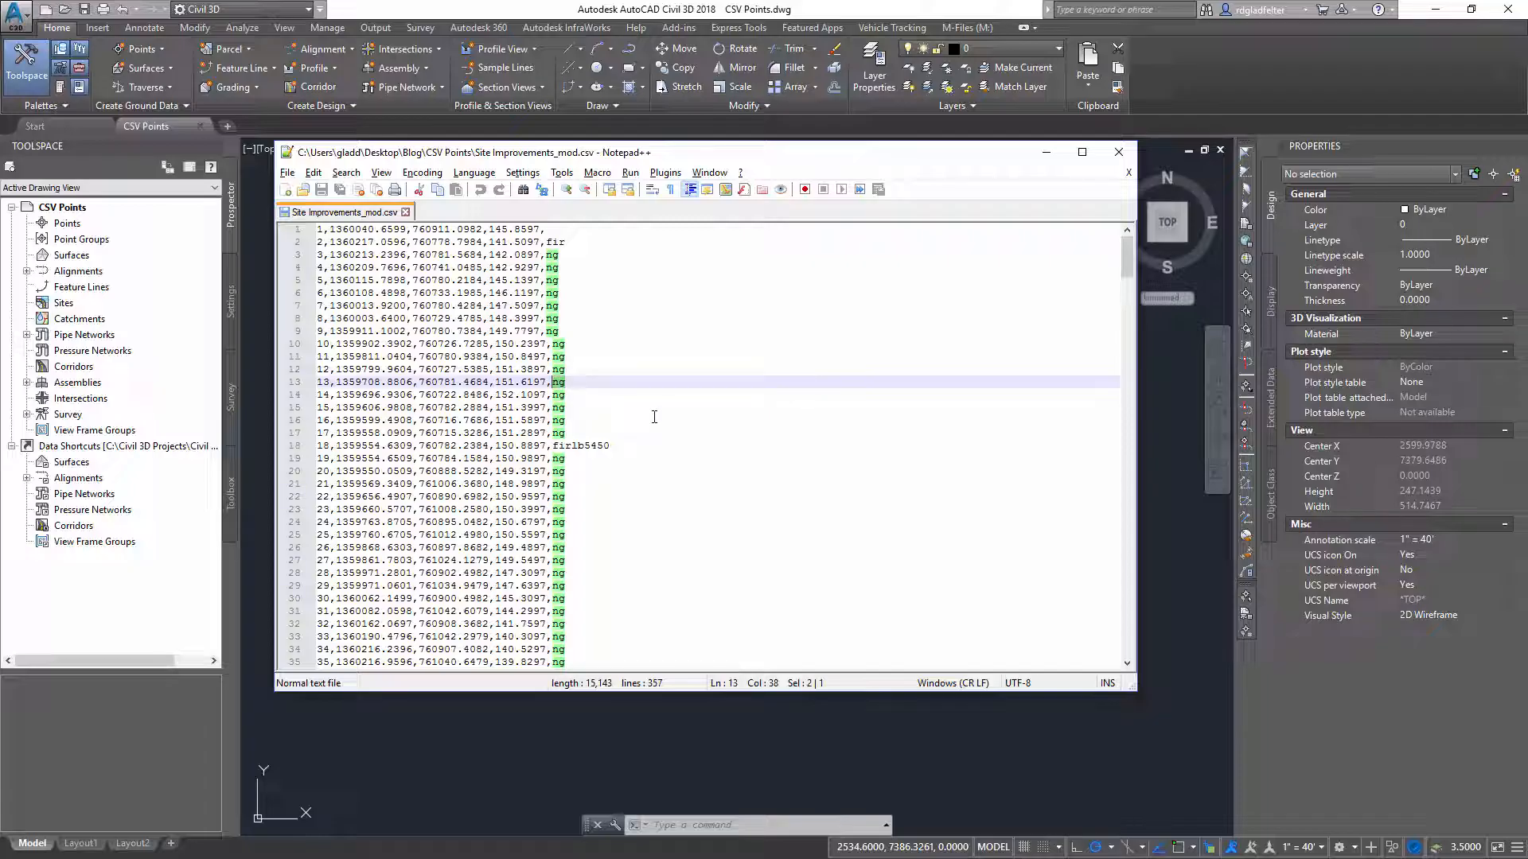
click(326, 387)
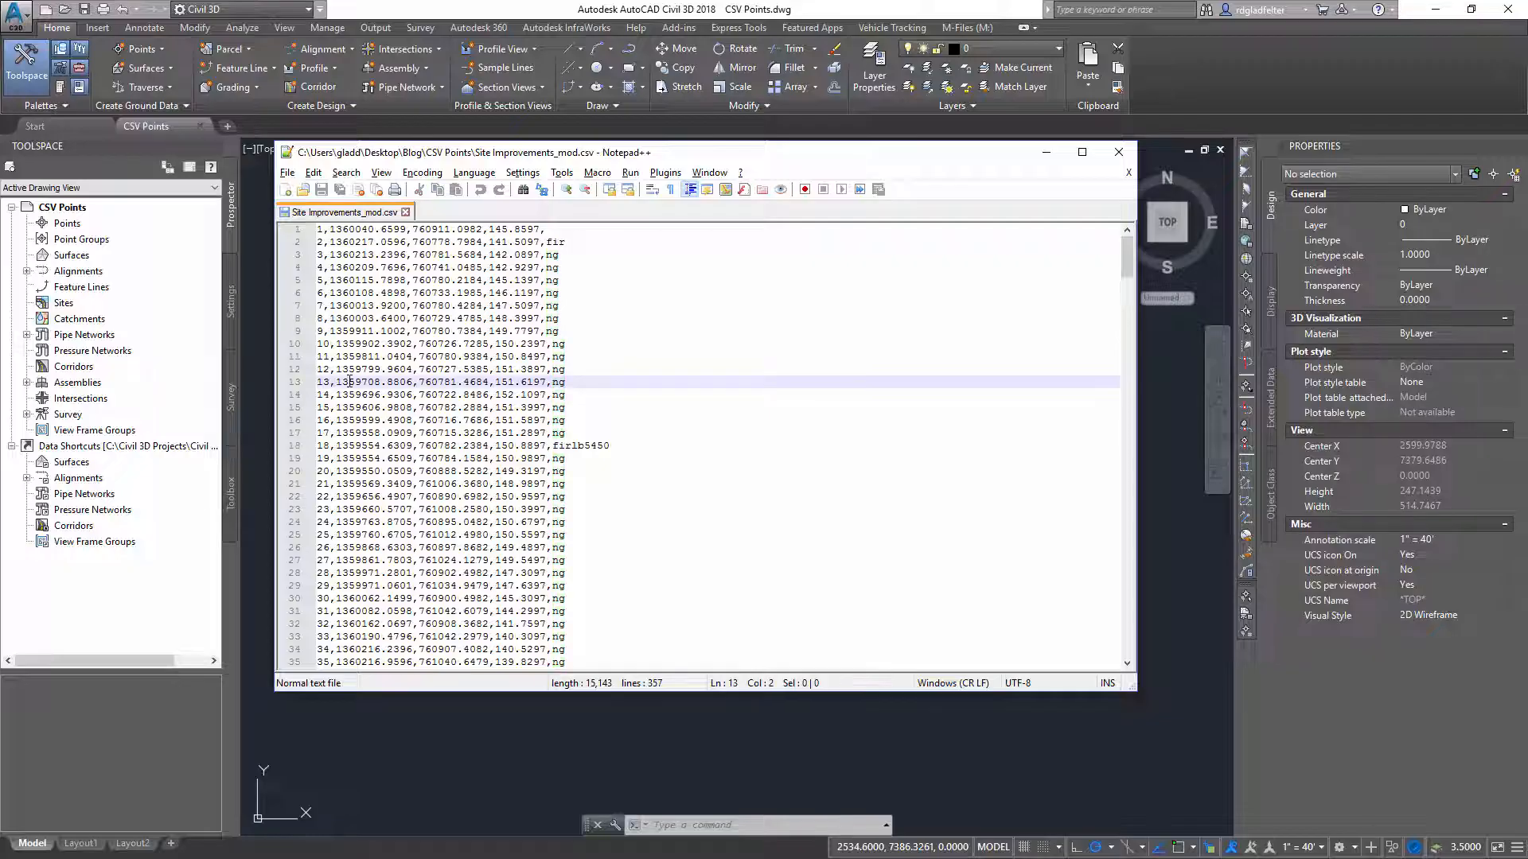
click(456, 382)
Return to Civil 3D, start importing points from a file and add Site Improvements_mod.csv as the source, using the *.csv file type.
click(490, 724)
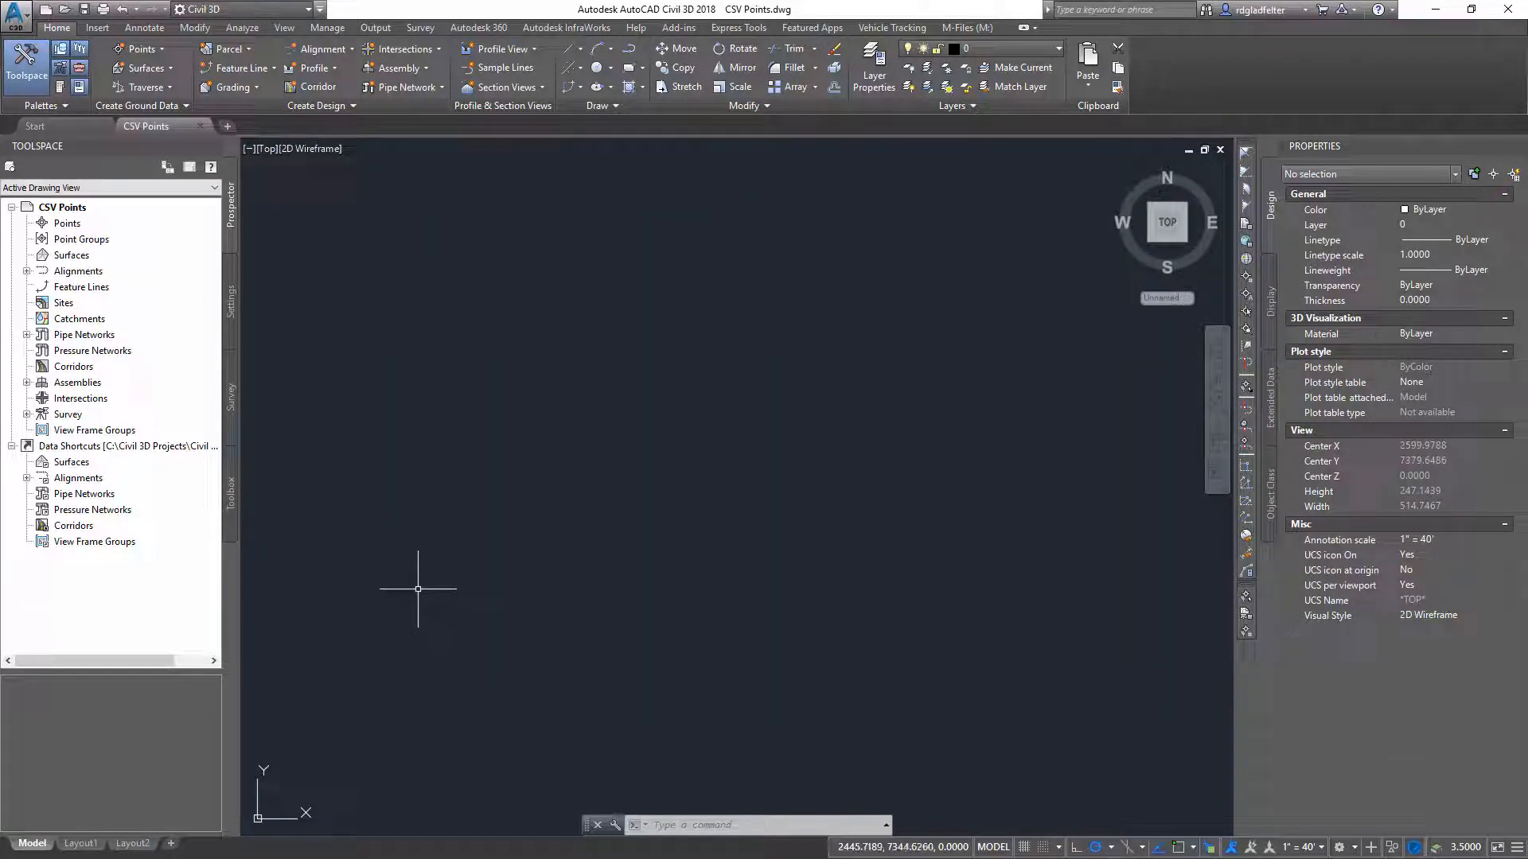
click(97, 28)
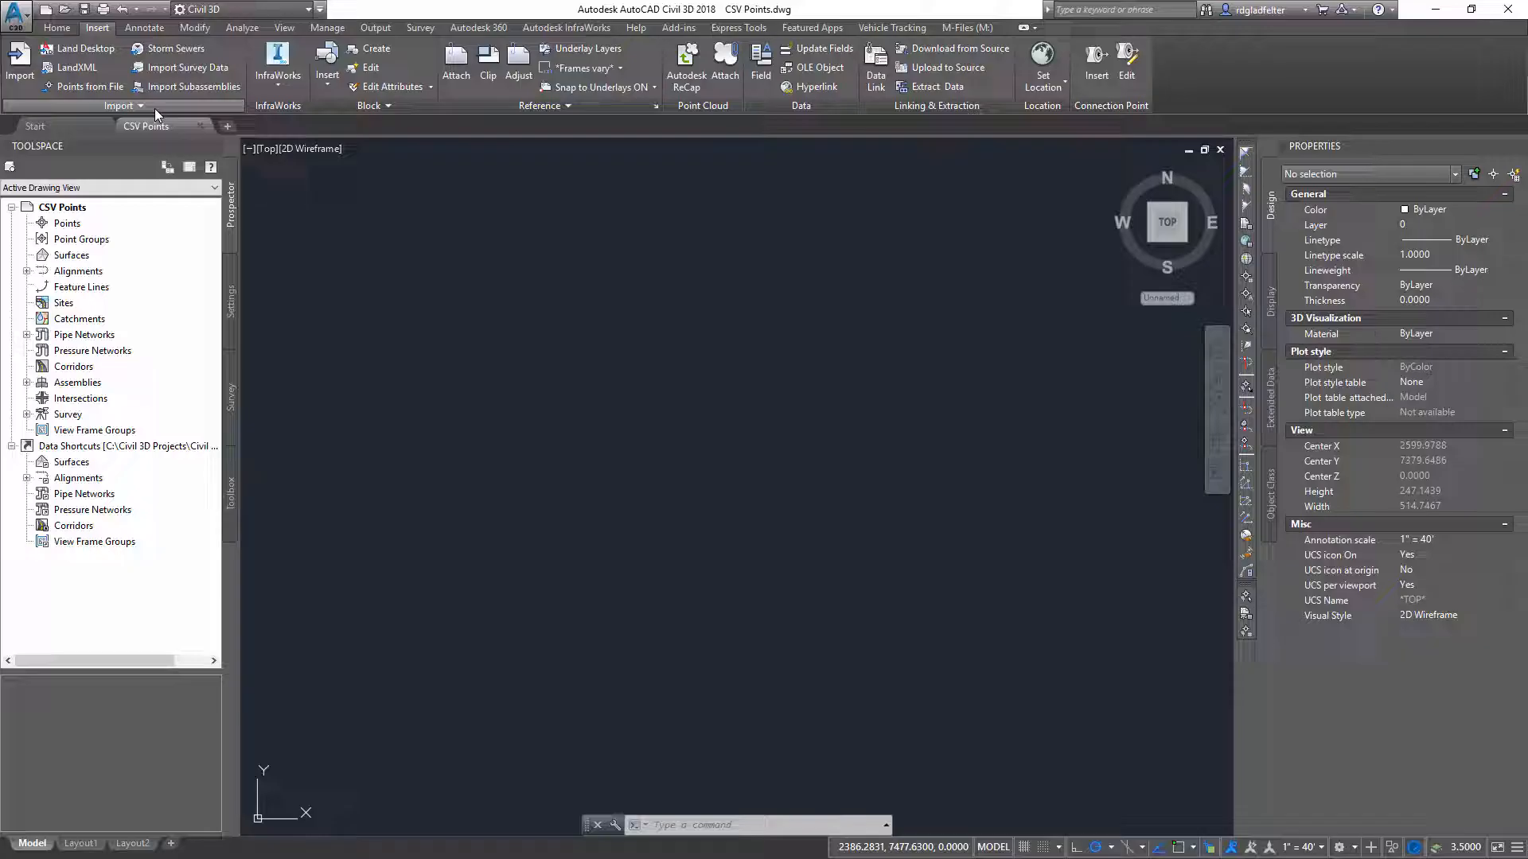
click(90, 89)
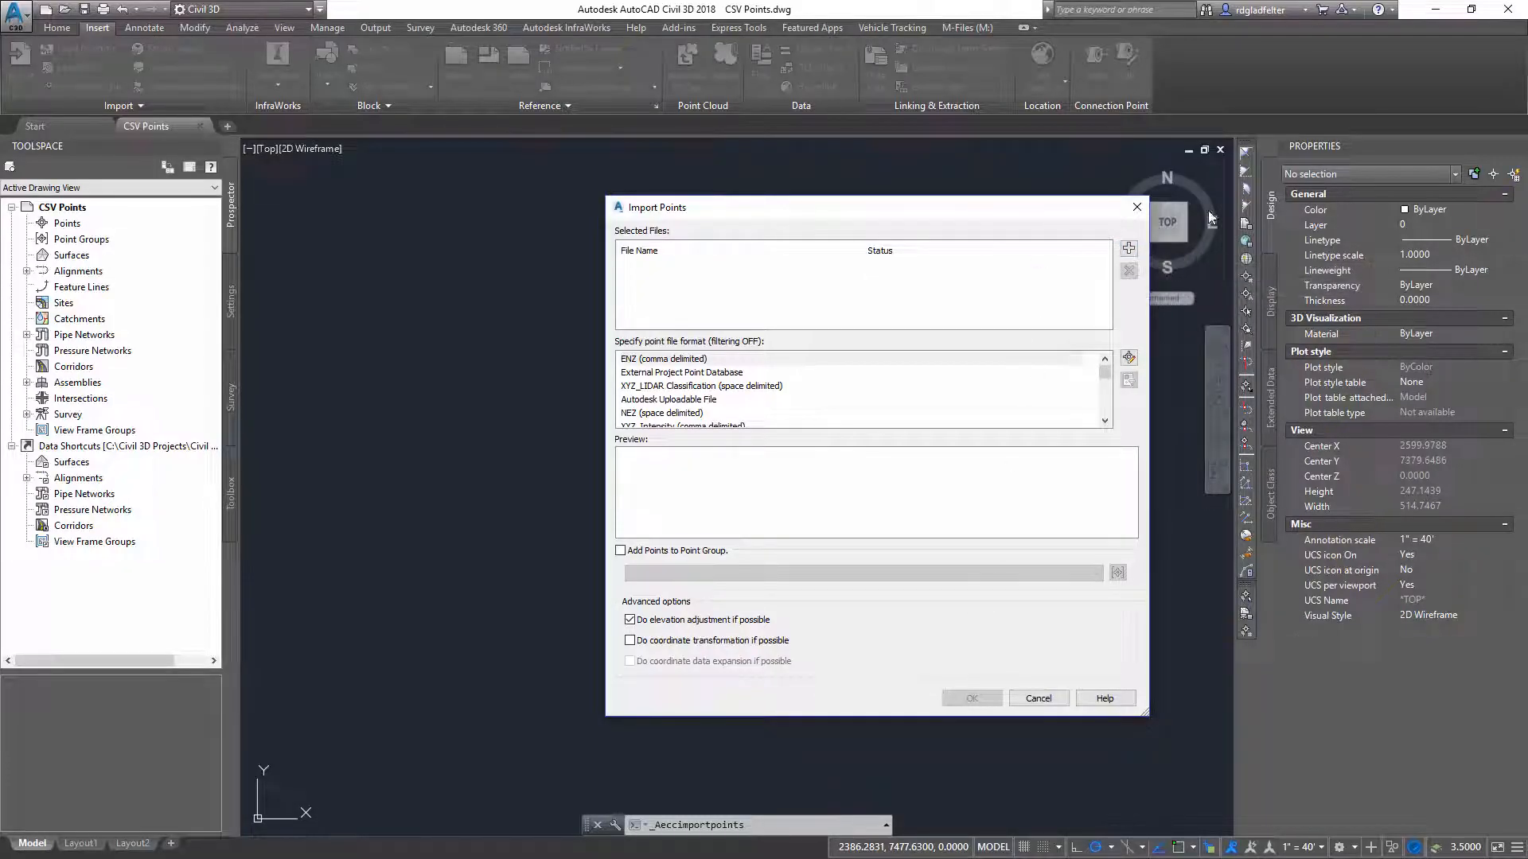
click(1128, 249)
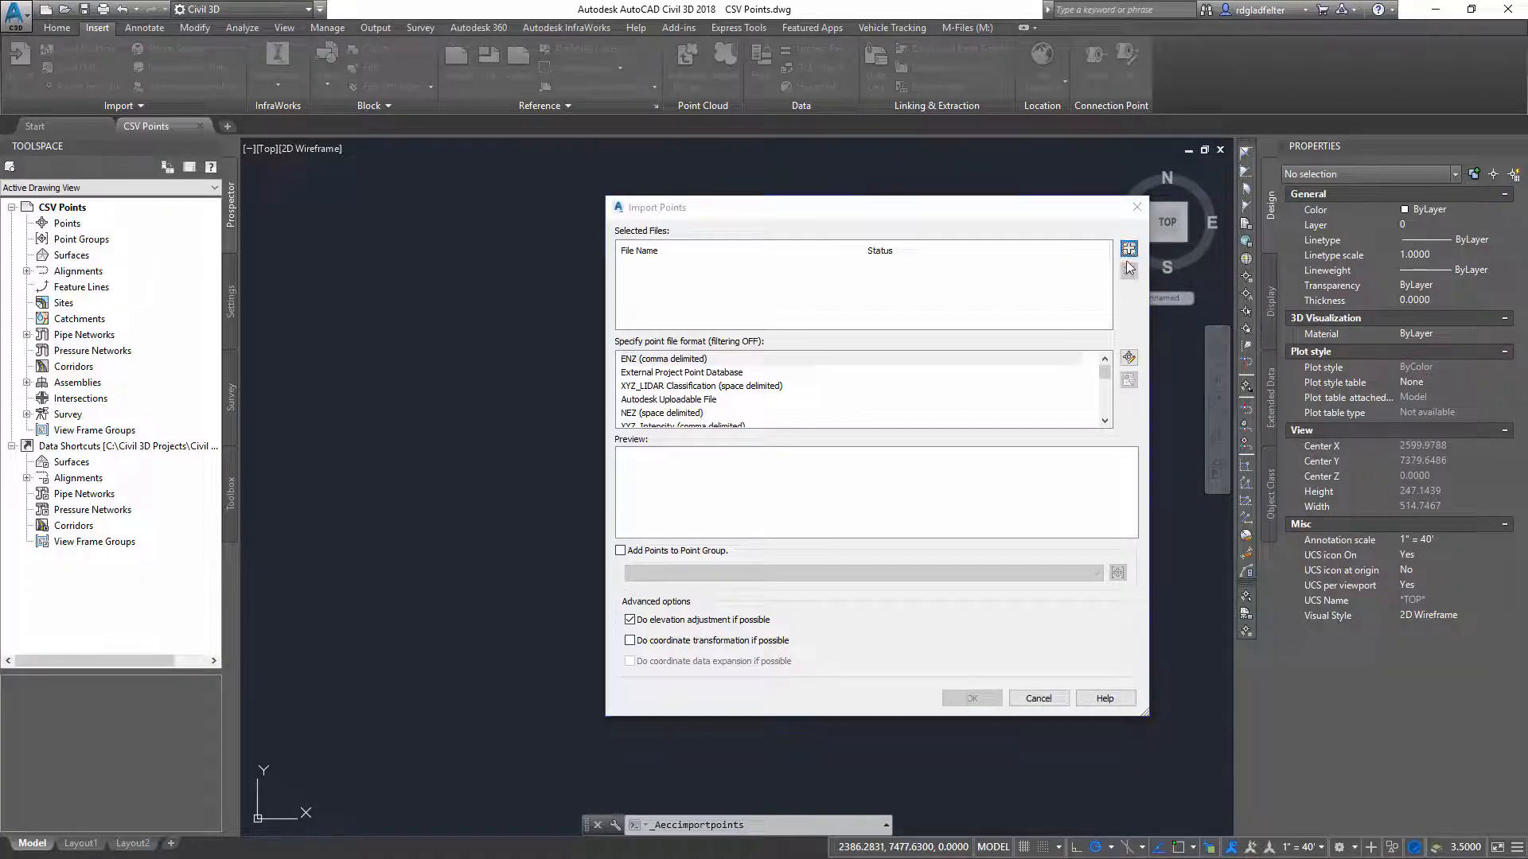
click(733, 312)
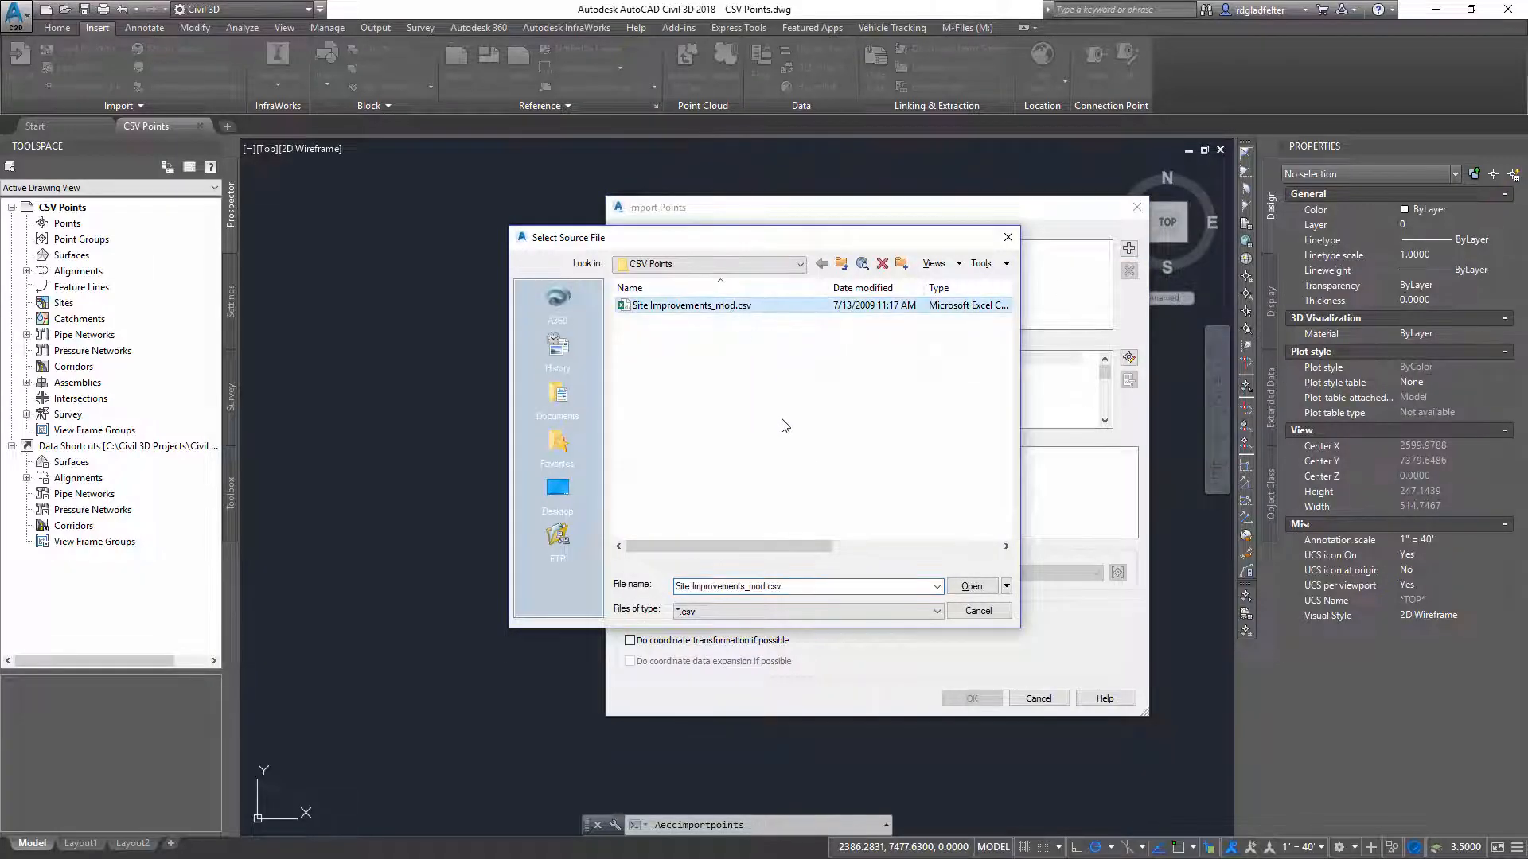
click(848, 613)
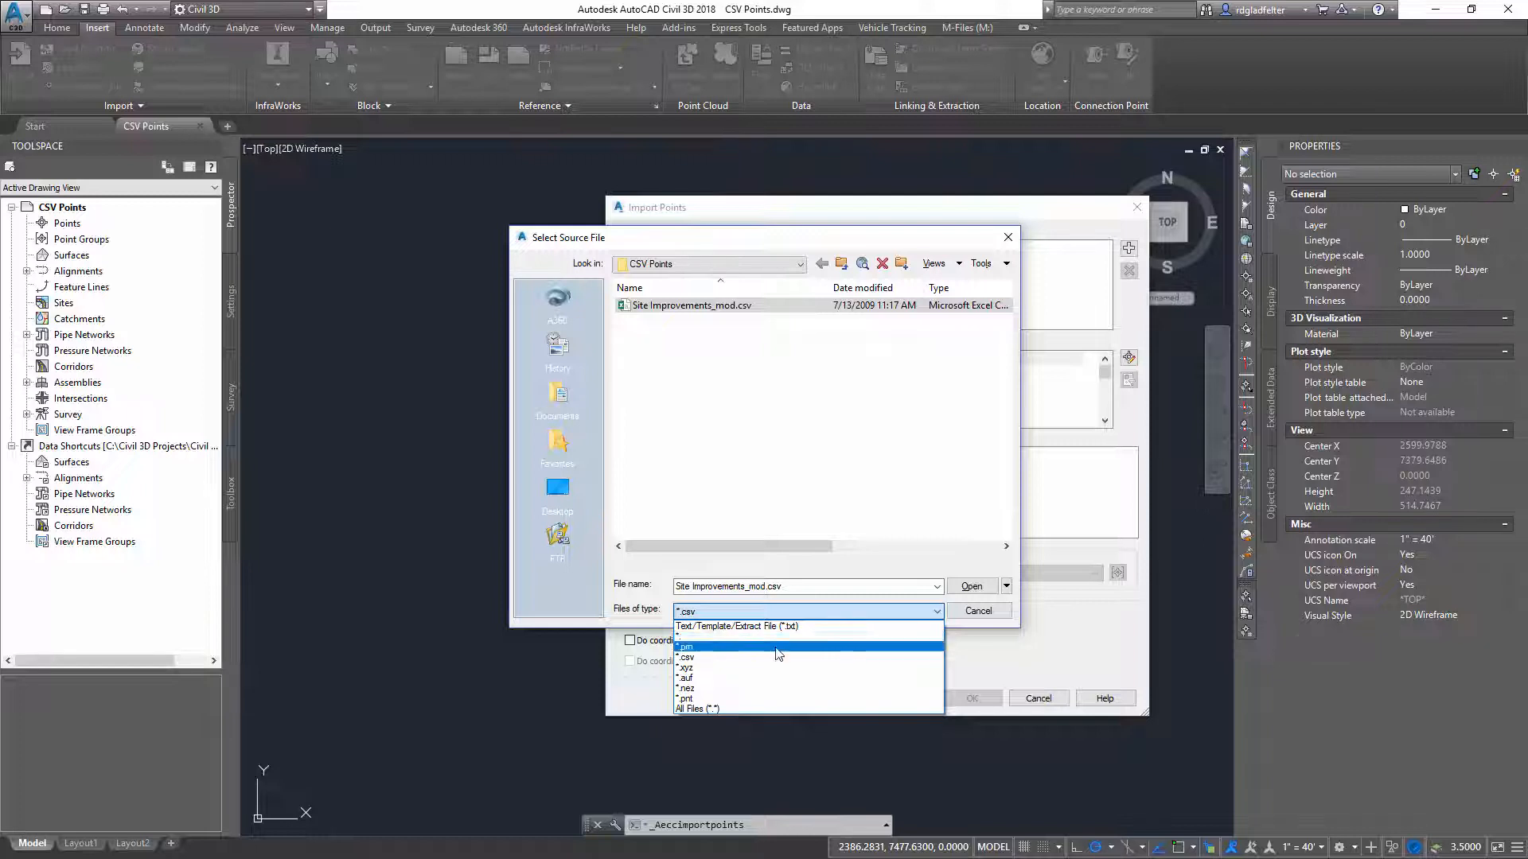
click(751, 657)
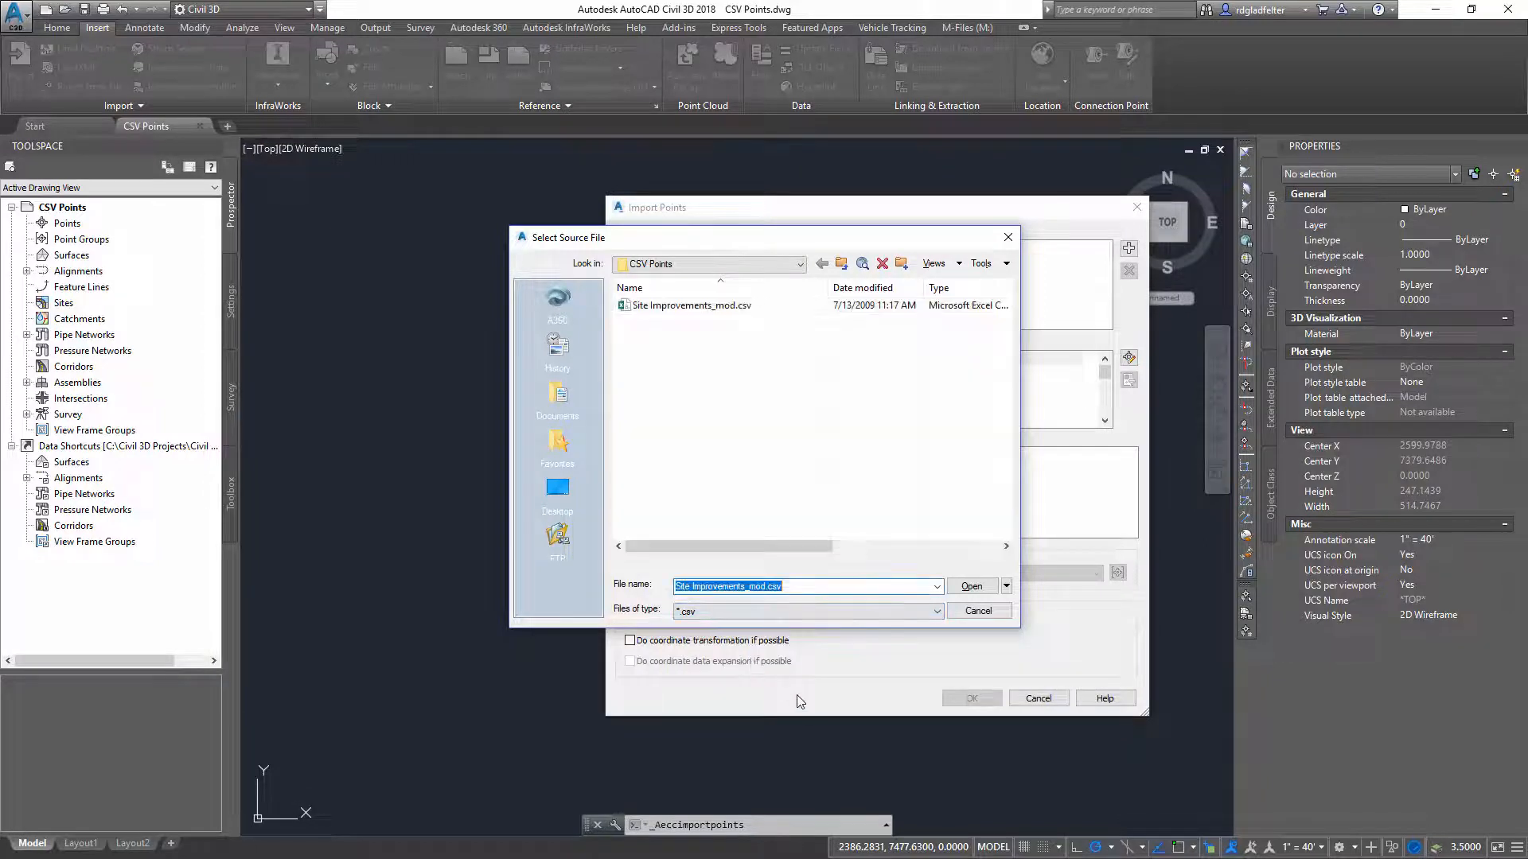
click(716, 306)
click(974, 593)
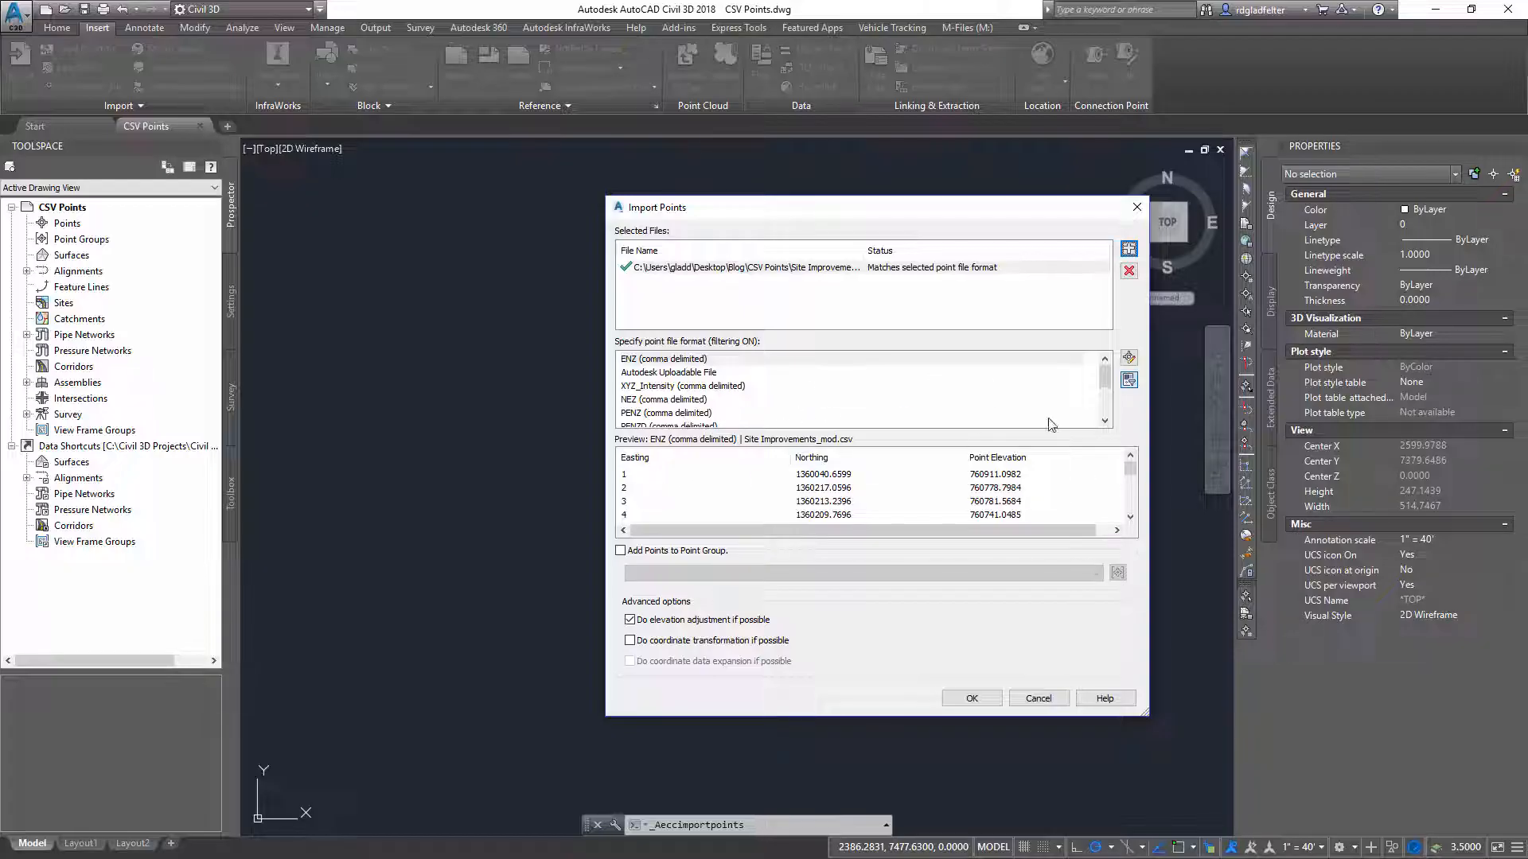
Import the points with the PNEZD (comma delimited) format into a new point group named "Imported Points".
drag(1105, 383, 1107, 412)
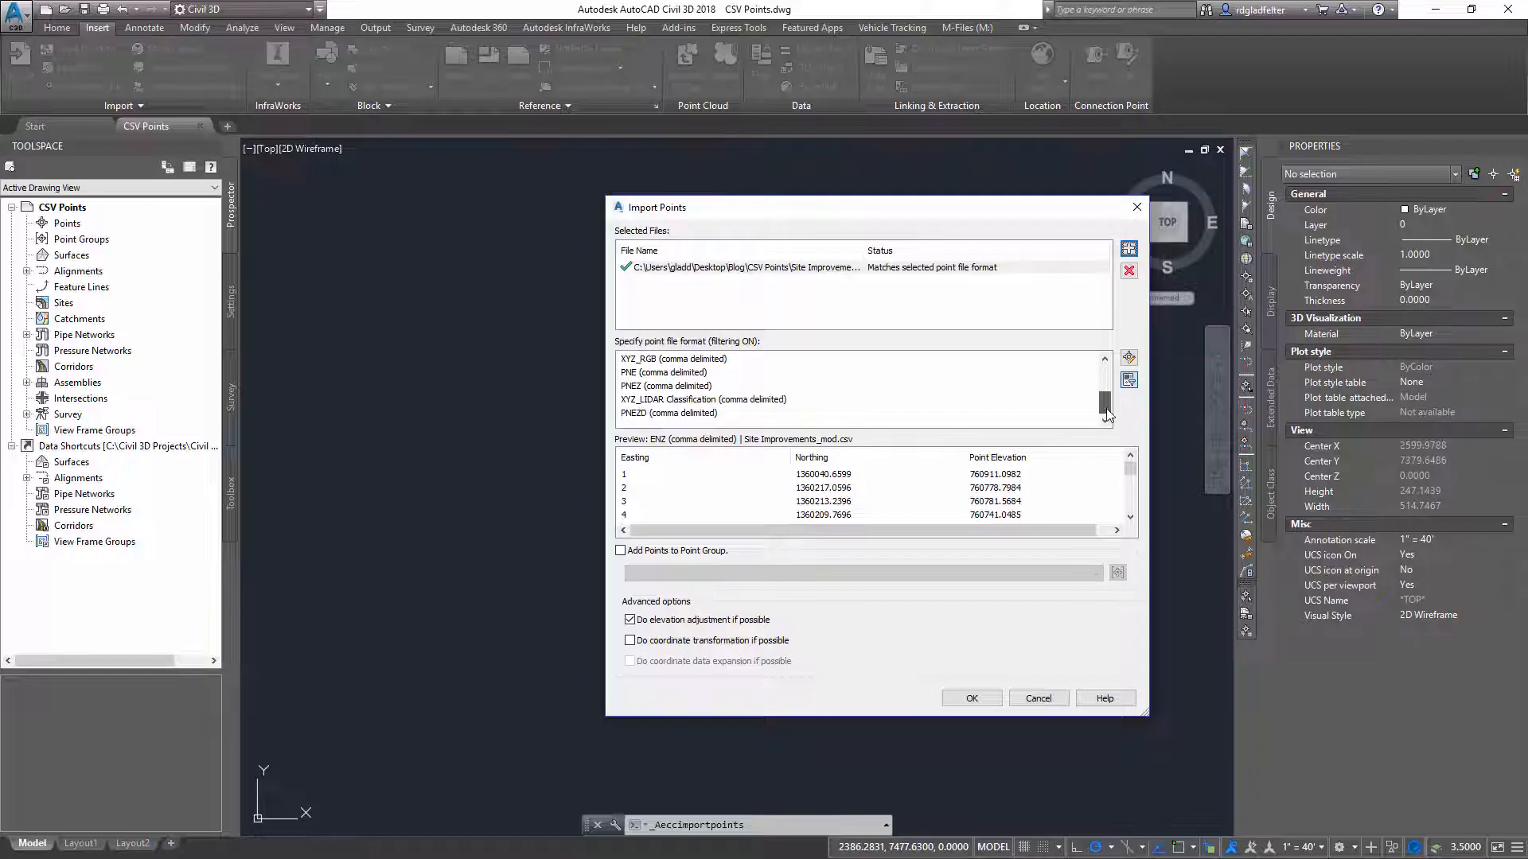
click(689, 415)
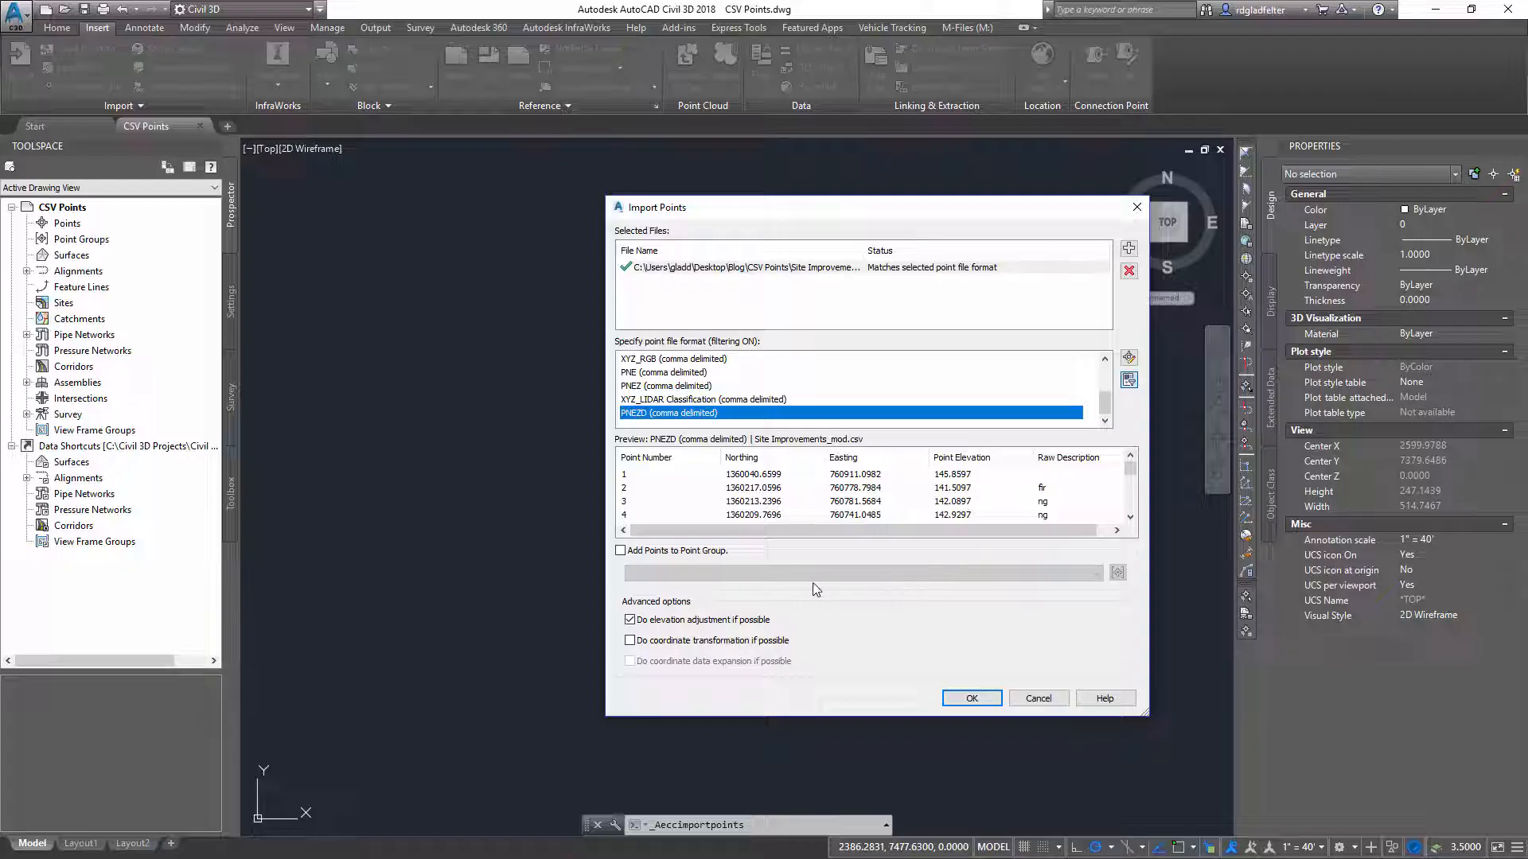
click(645, 553)
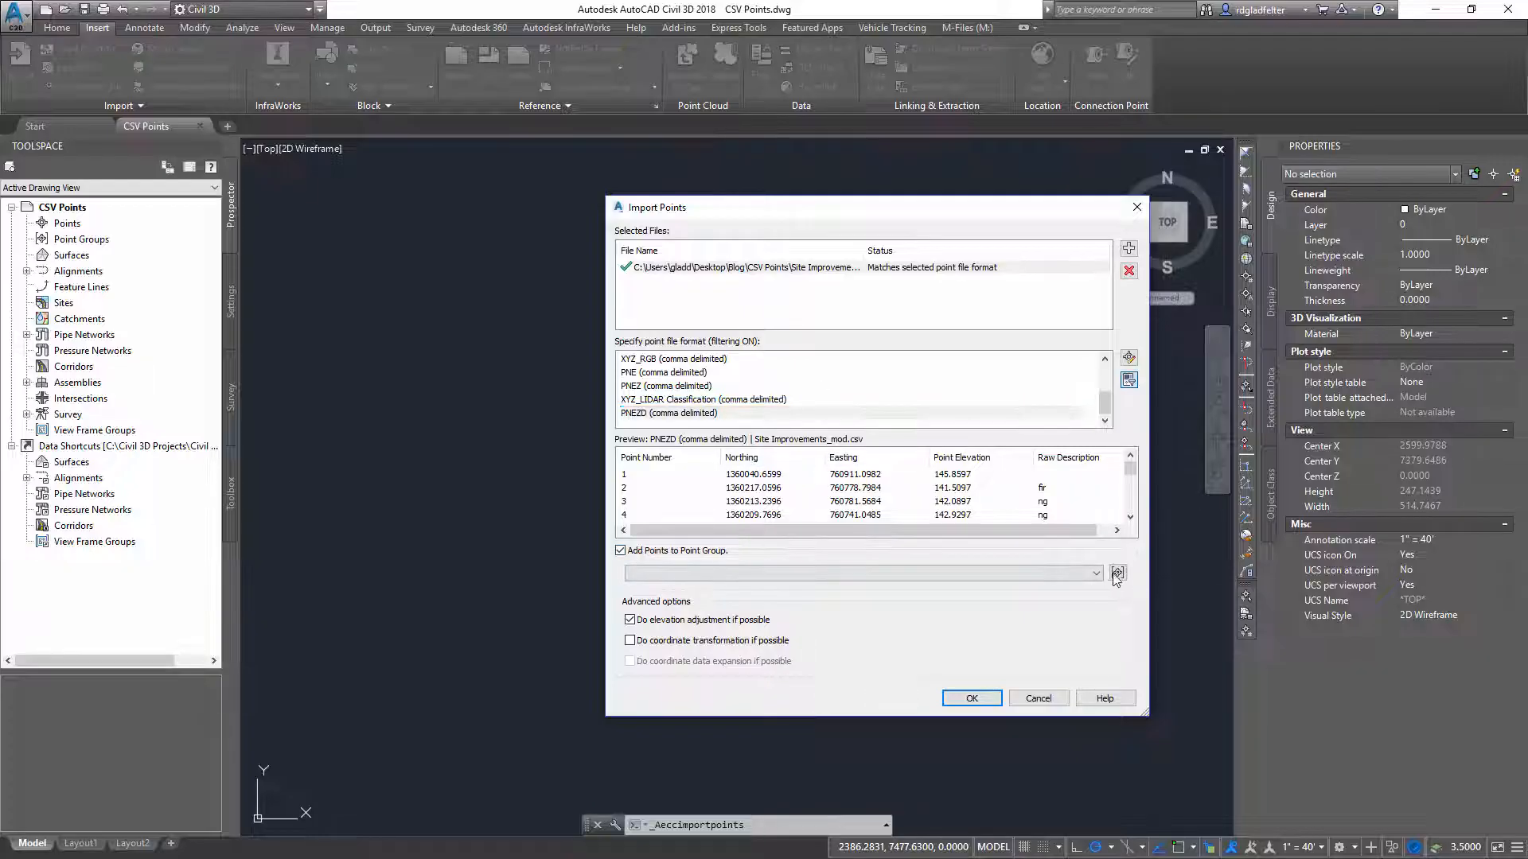
click(1118, 573)
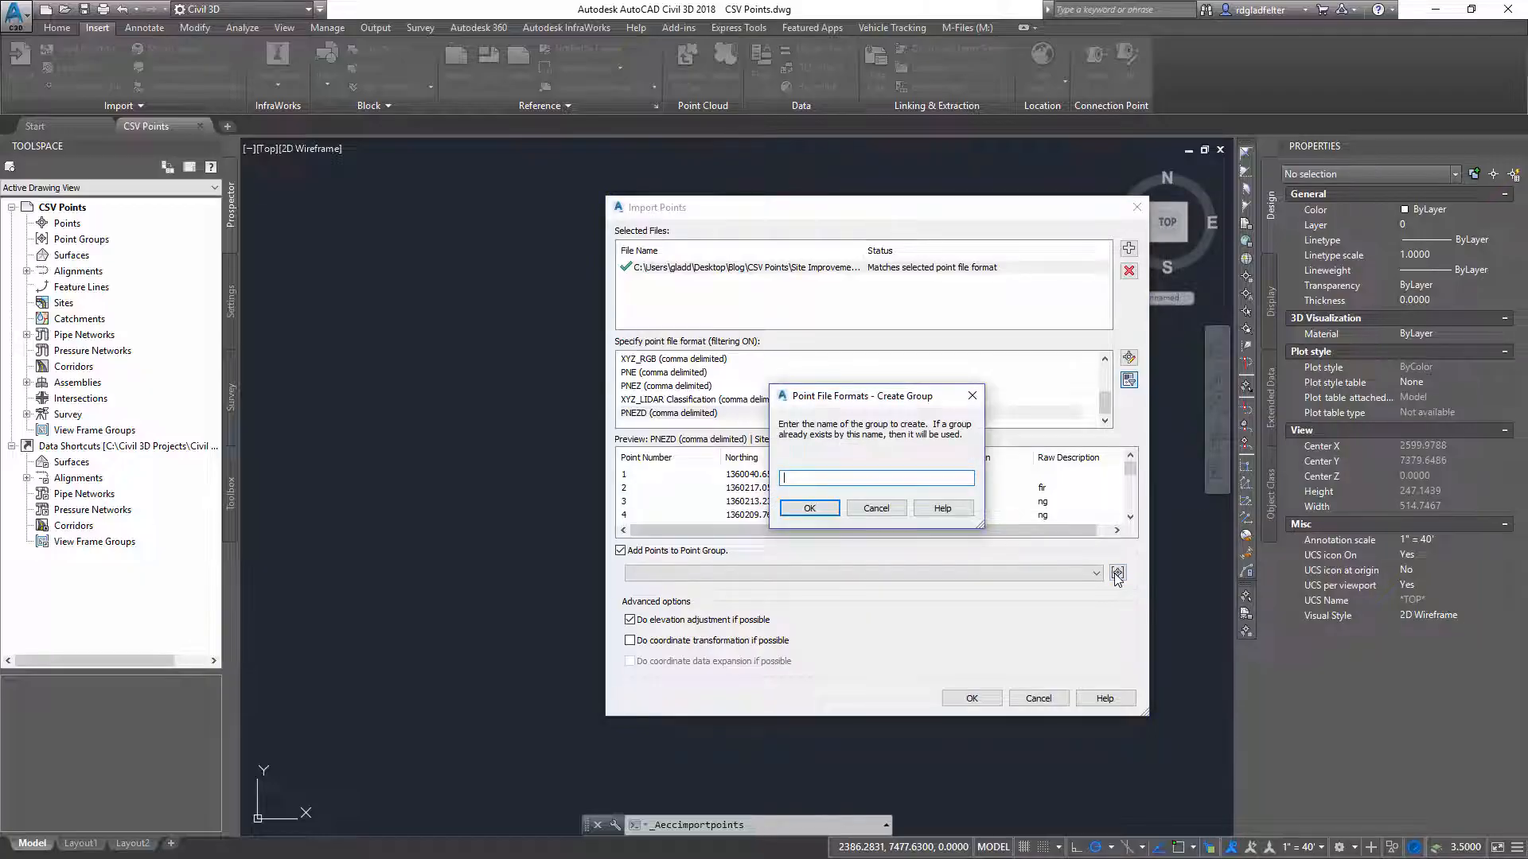
text(Imported Points)
click(810, 508)
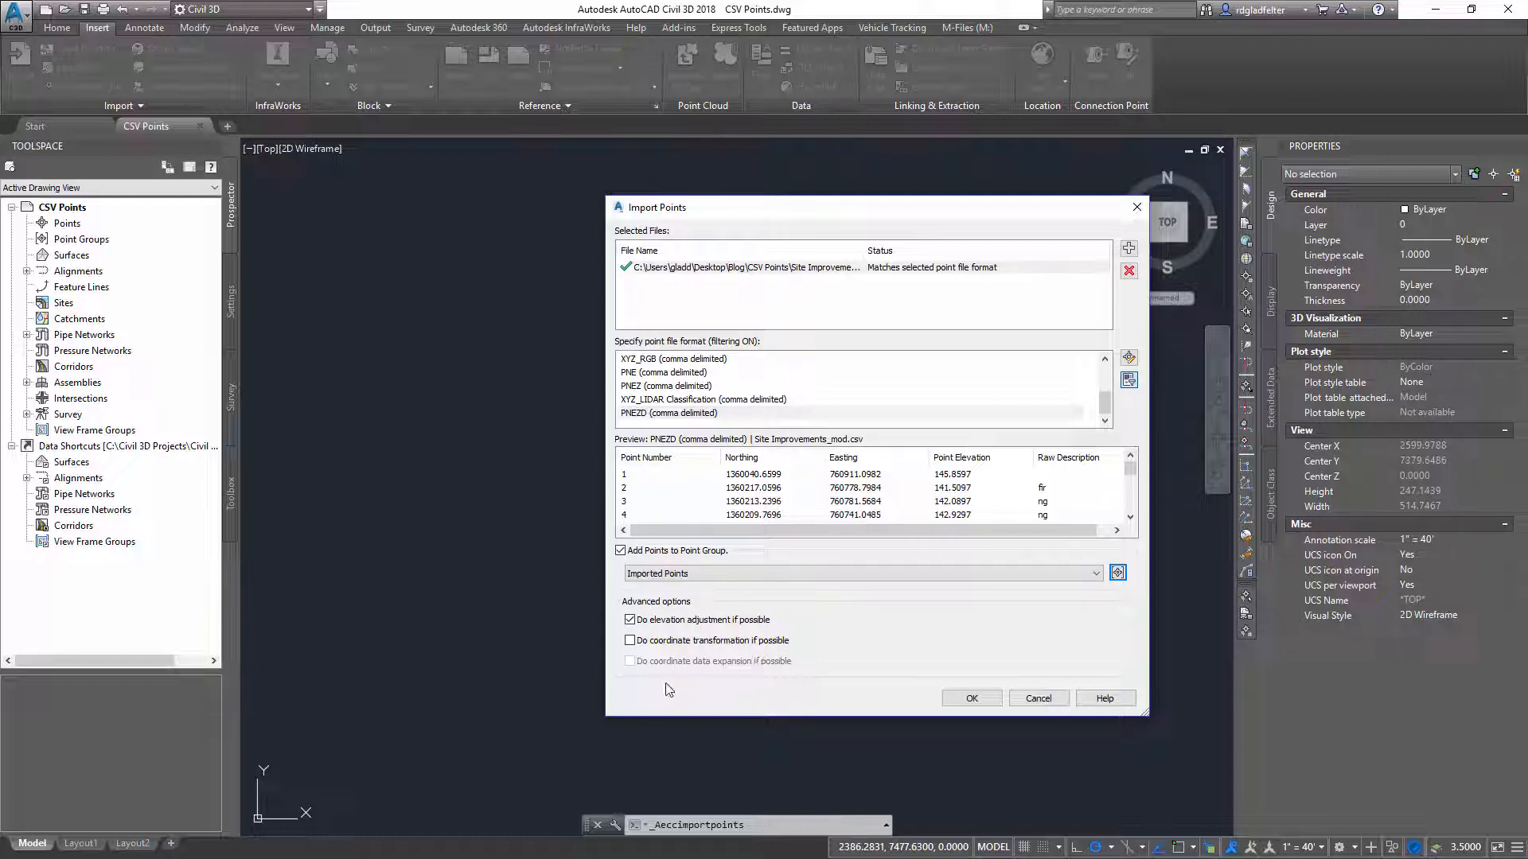
click(972, 698)
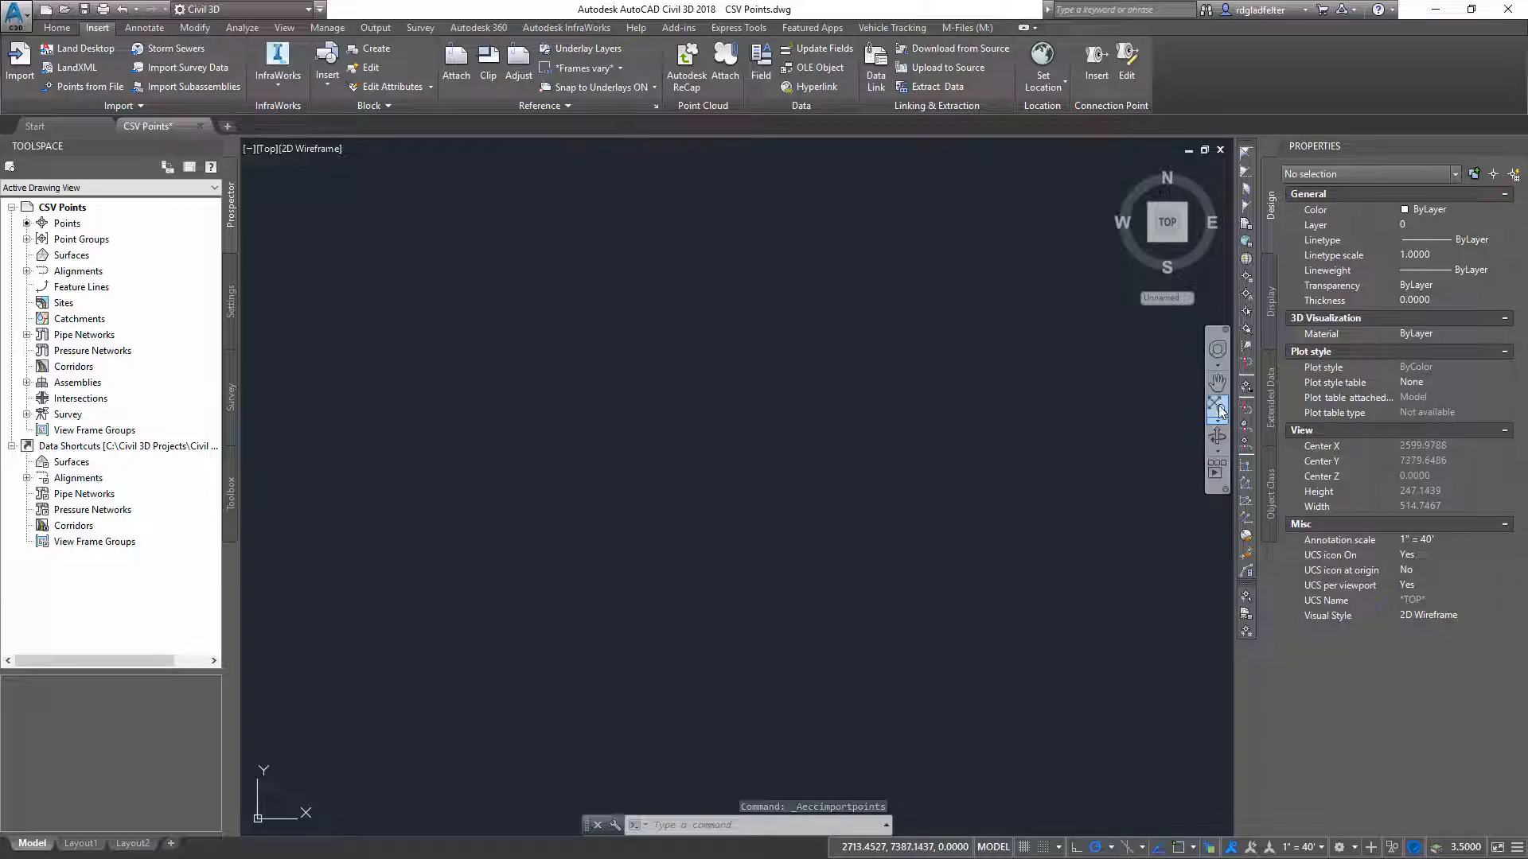
Locate the imported points in the drawing and inspect the properties of COGO point 135.
click(1217, 408)
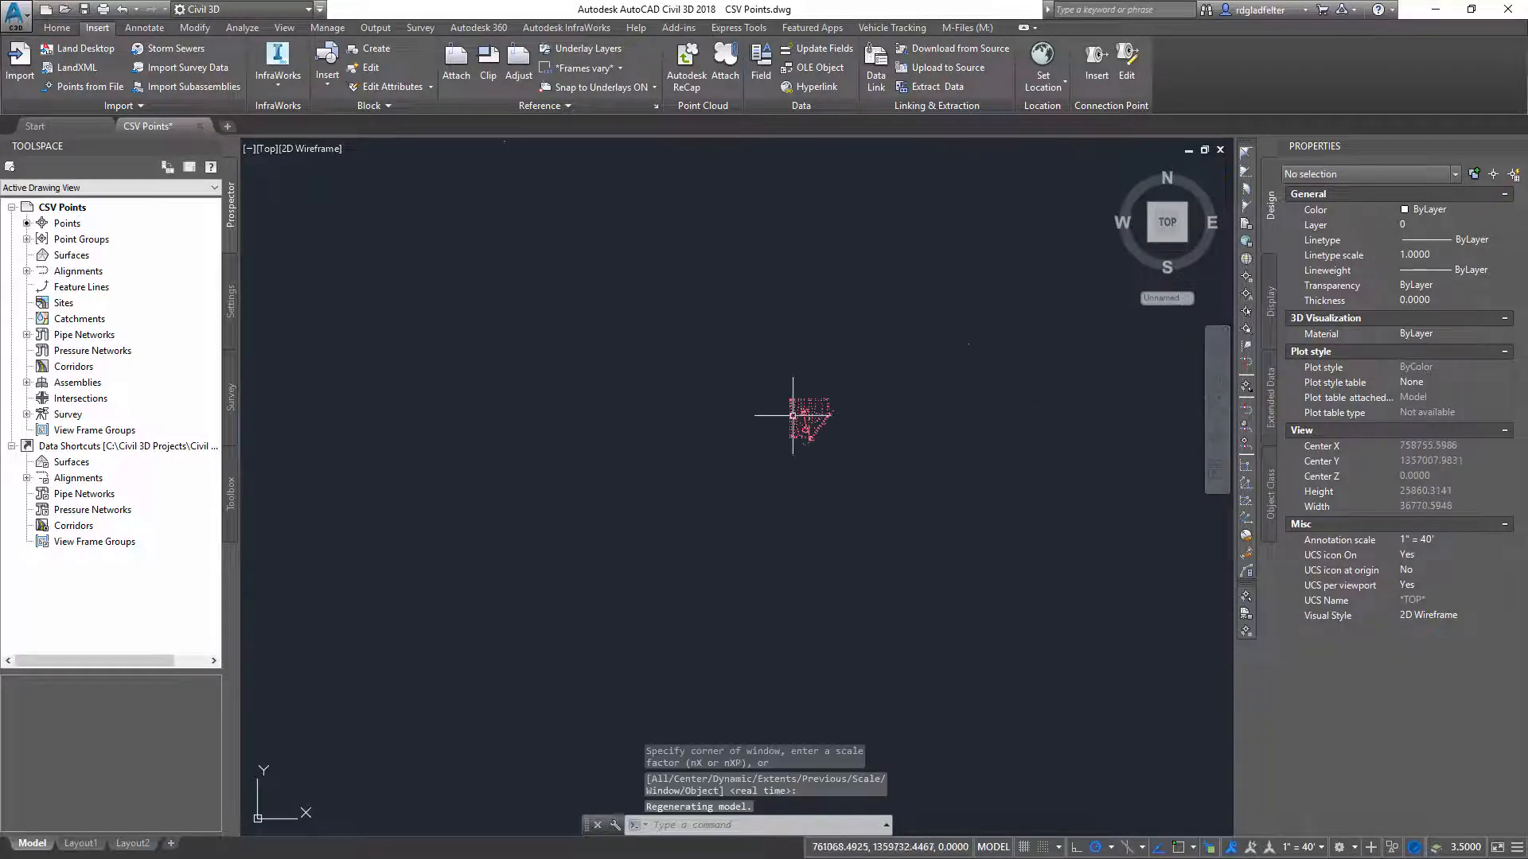
scroll(815, 413, up, 15)
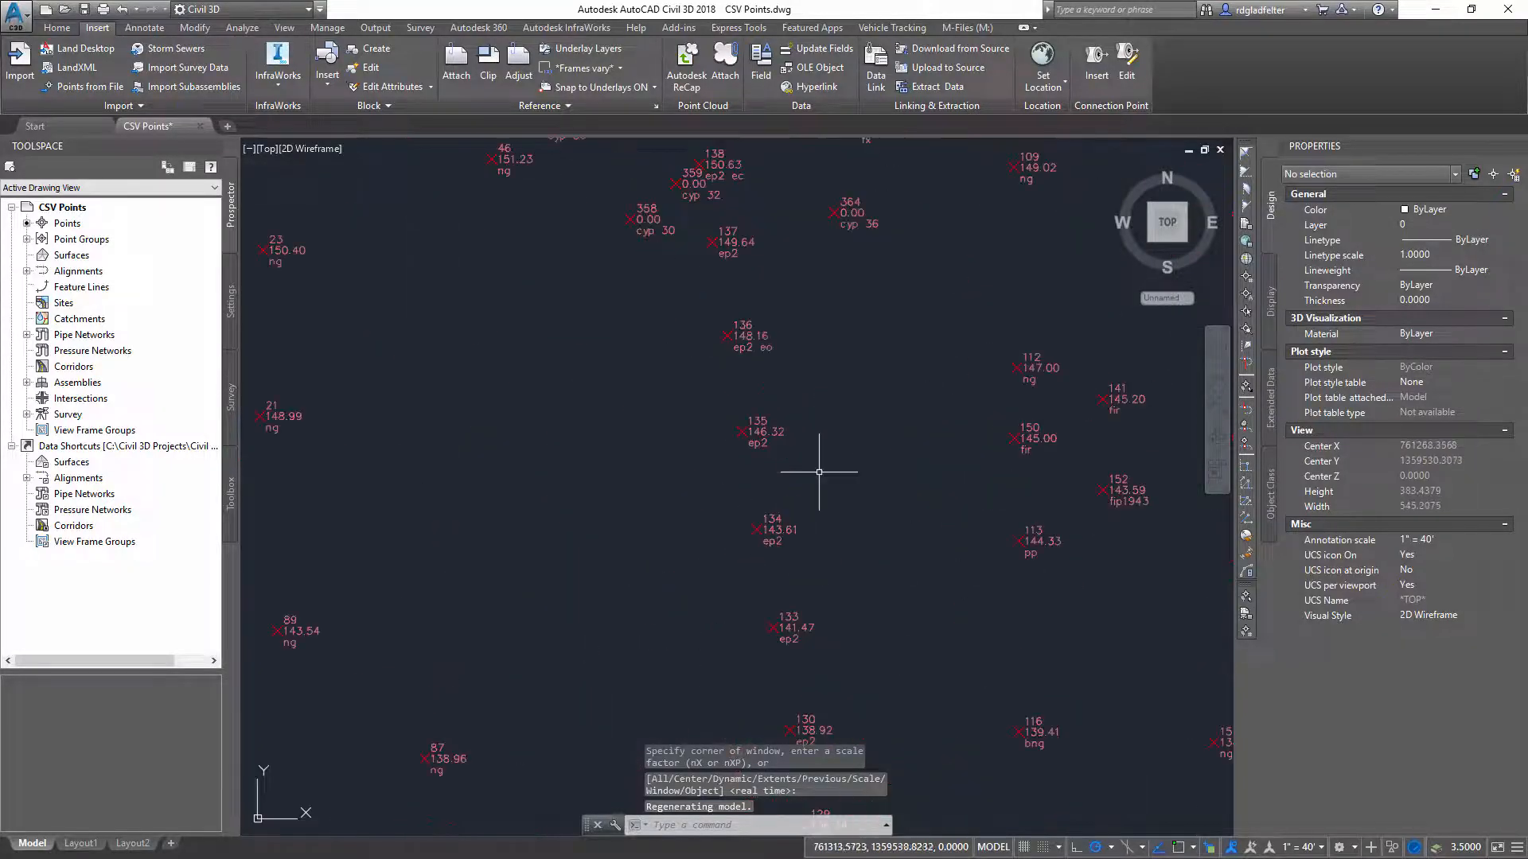
middle_drag(831, 481, 741, 605)
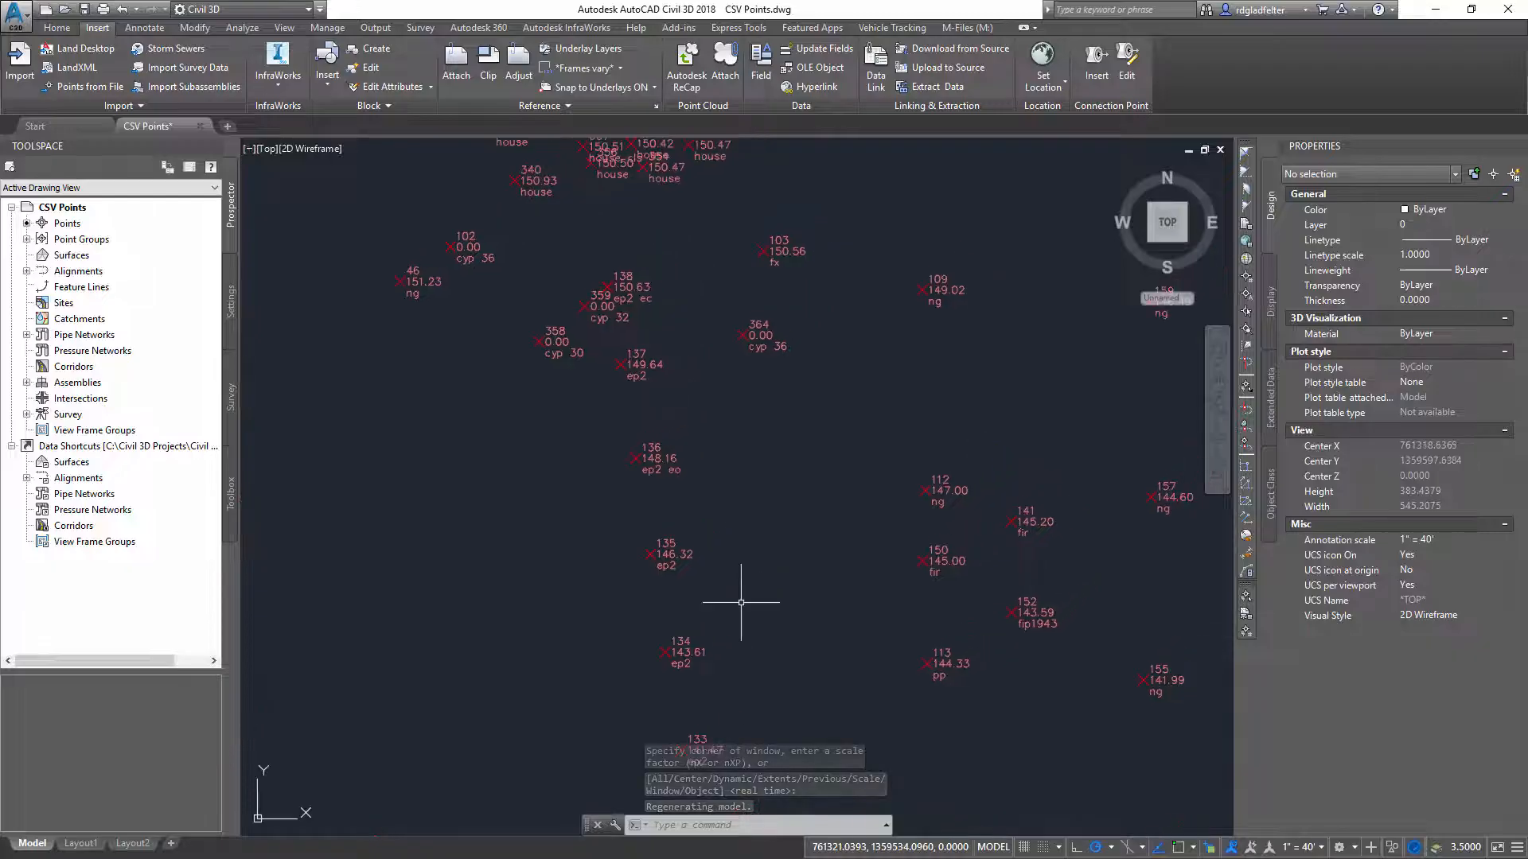
click(668, 555)
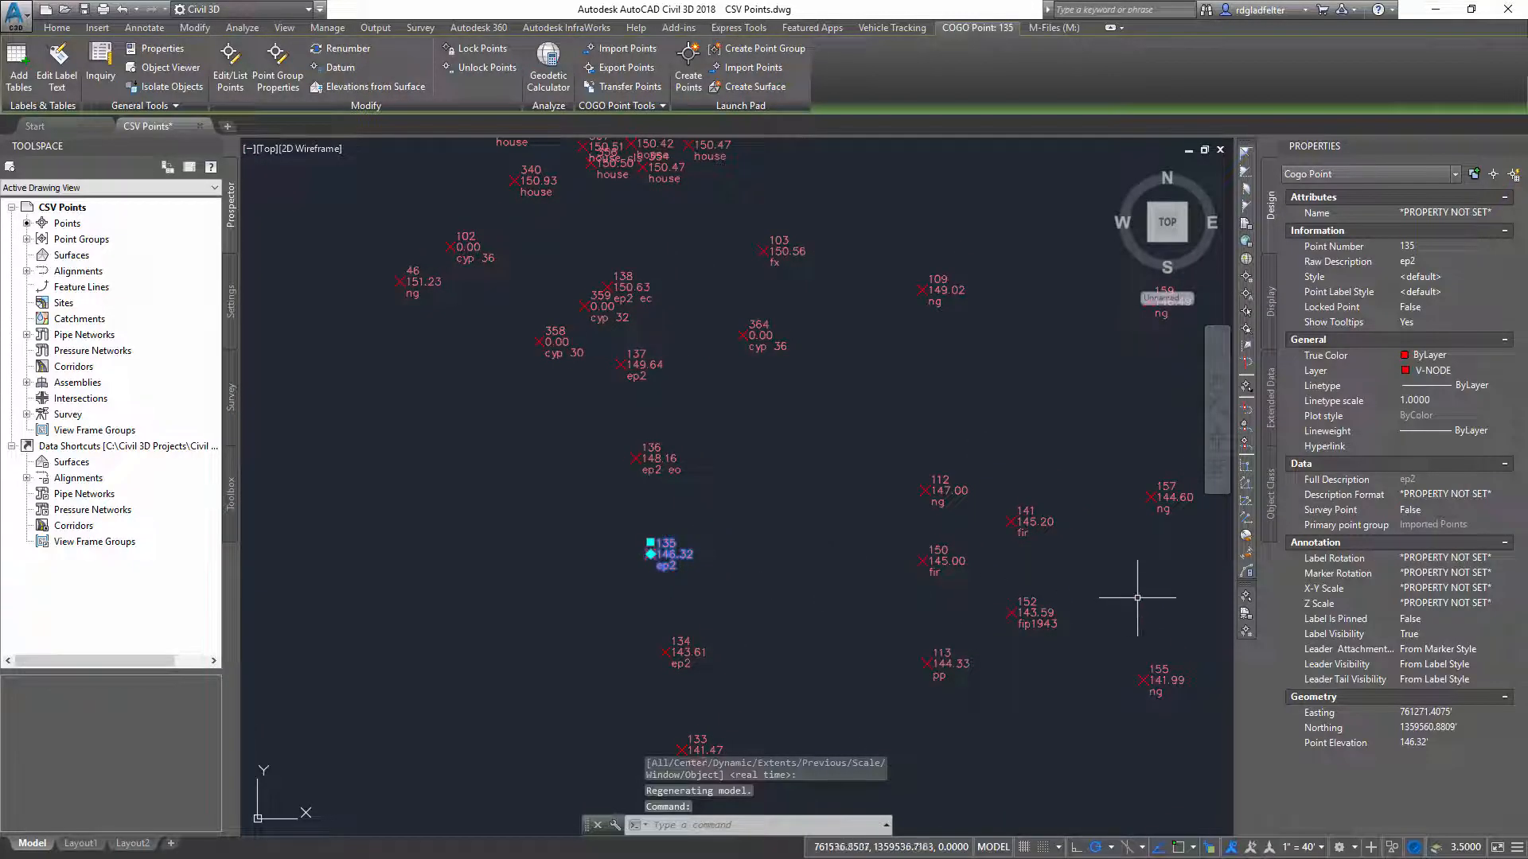